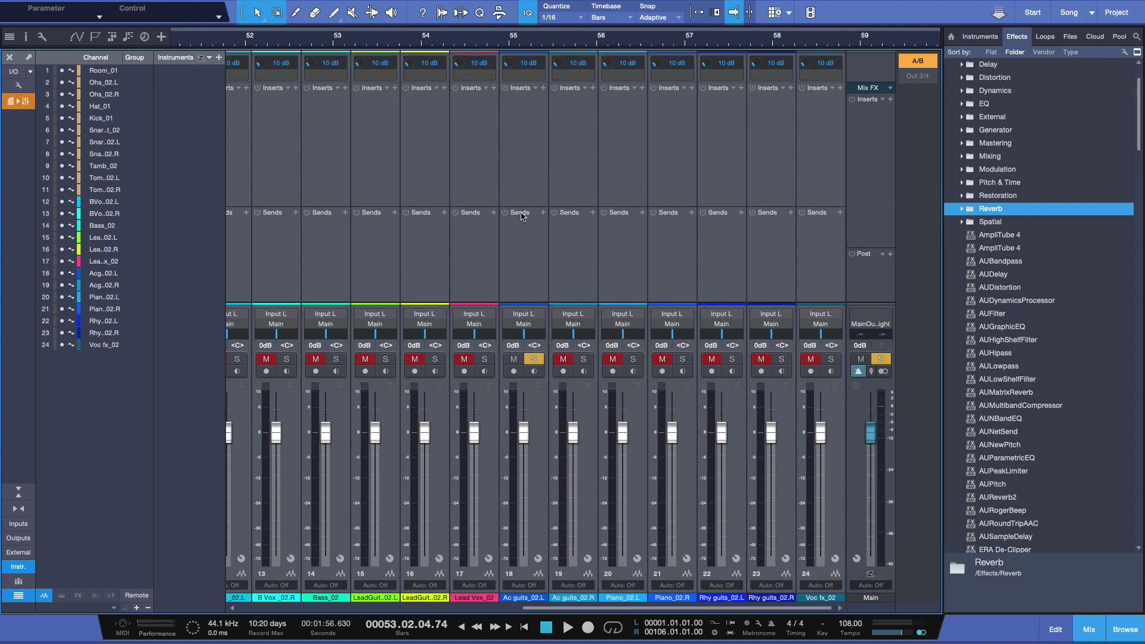
Listen to the mix, then route Ac guits 02.L to a new bus named AcousBUS.
key("space")
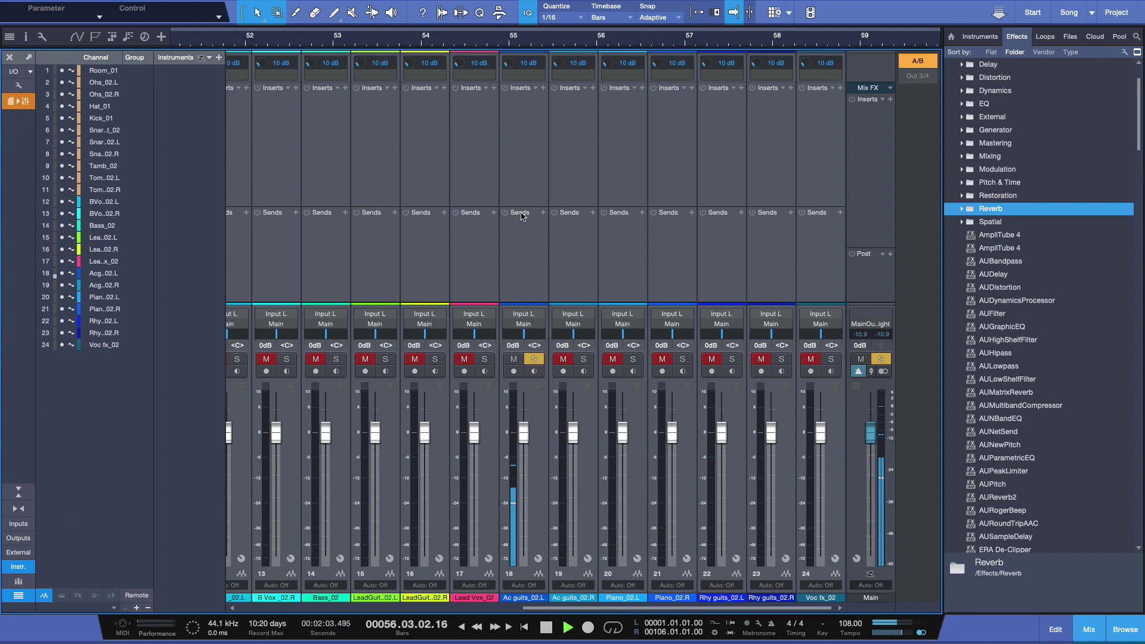
key("space")
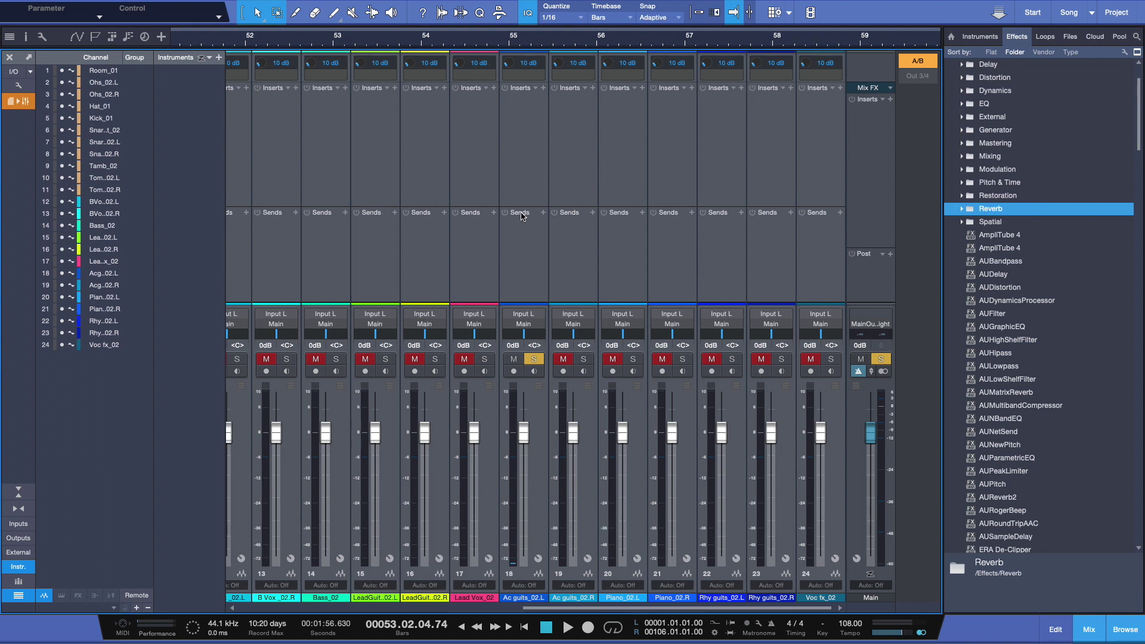
right_click(521, 215)
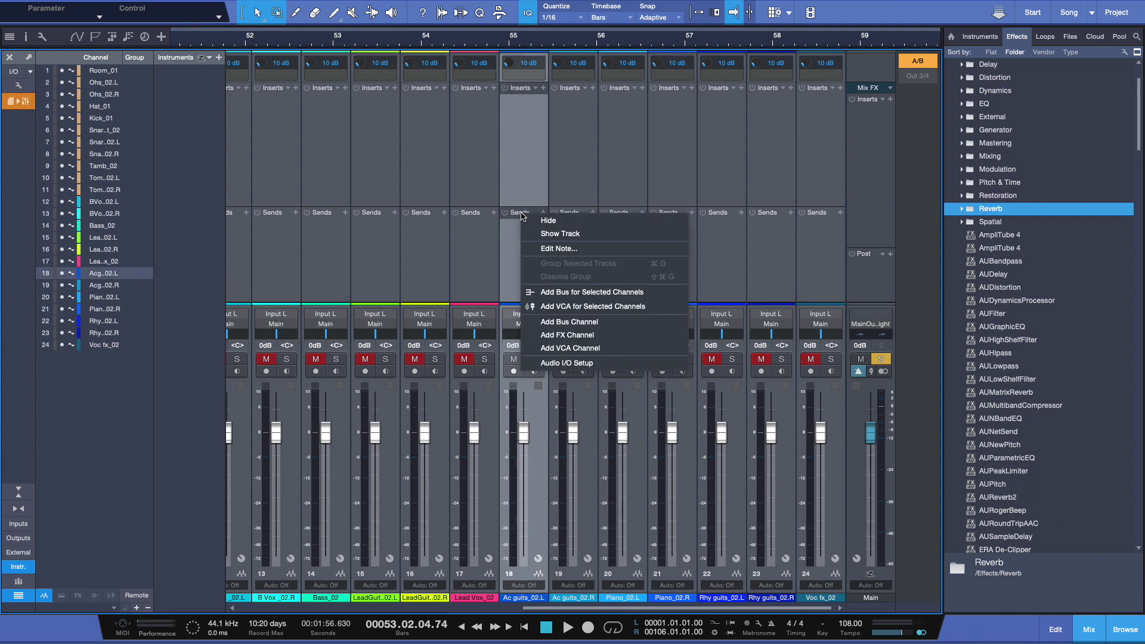
left_click(558, 292)
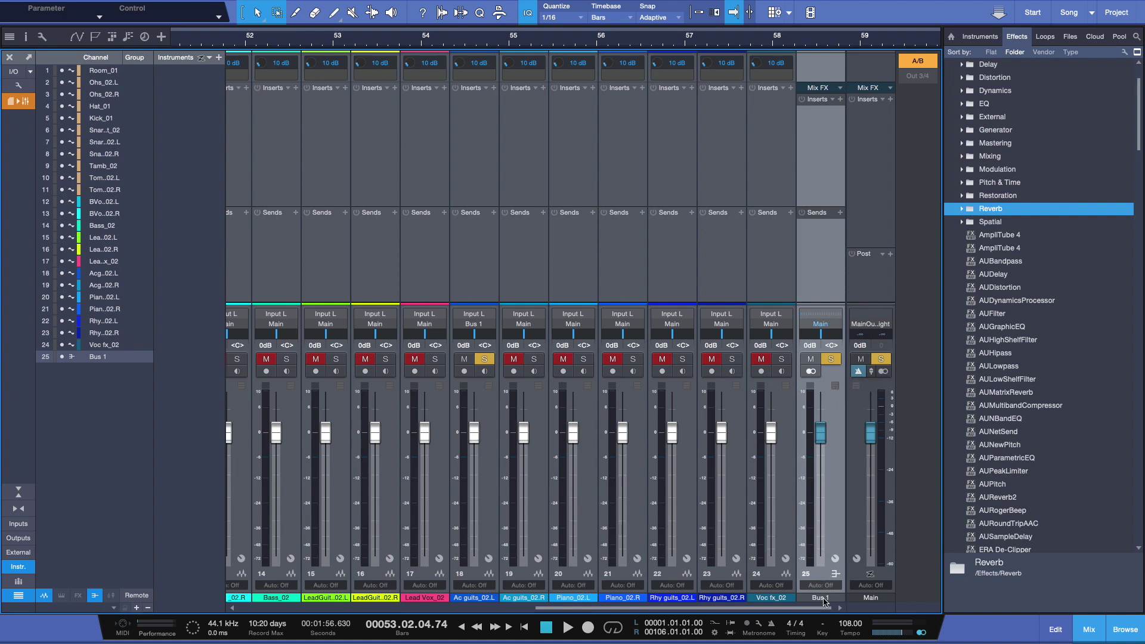
double_click(820, 598)
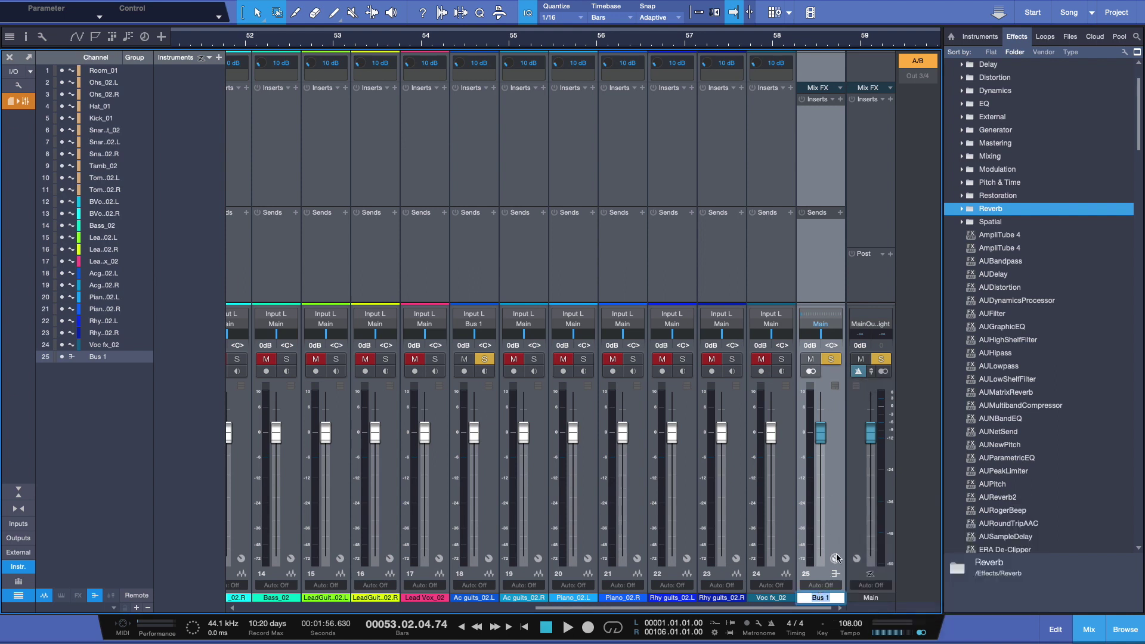
type("AcousBUS")
key("Return")
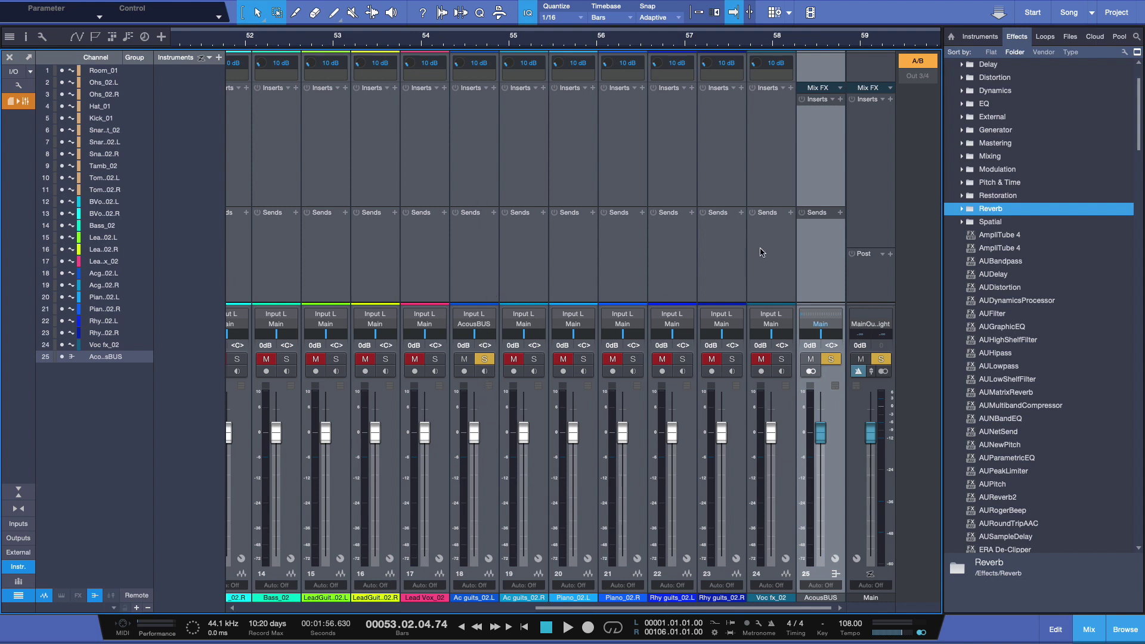
Insert Mixverb on AcousBUS and load its Large Hall preset.
left_click(961, 209)
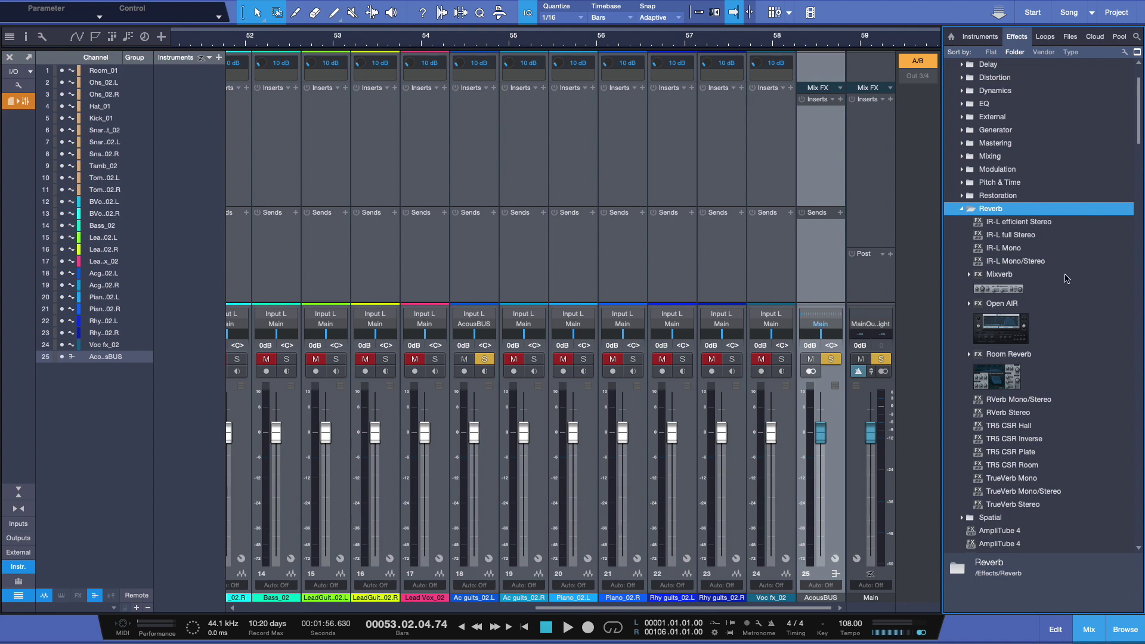
left_click_drag(1007, 290, 623, 173)
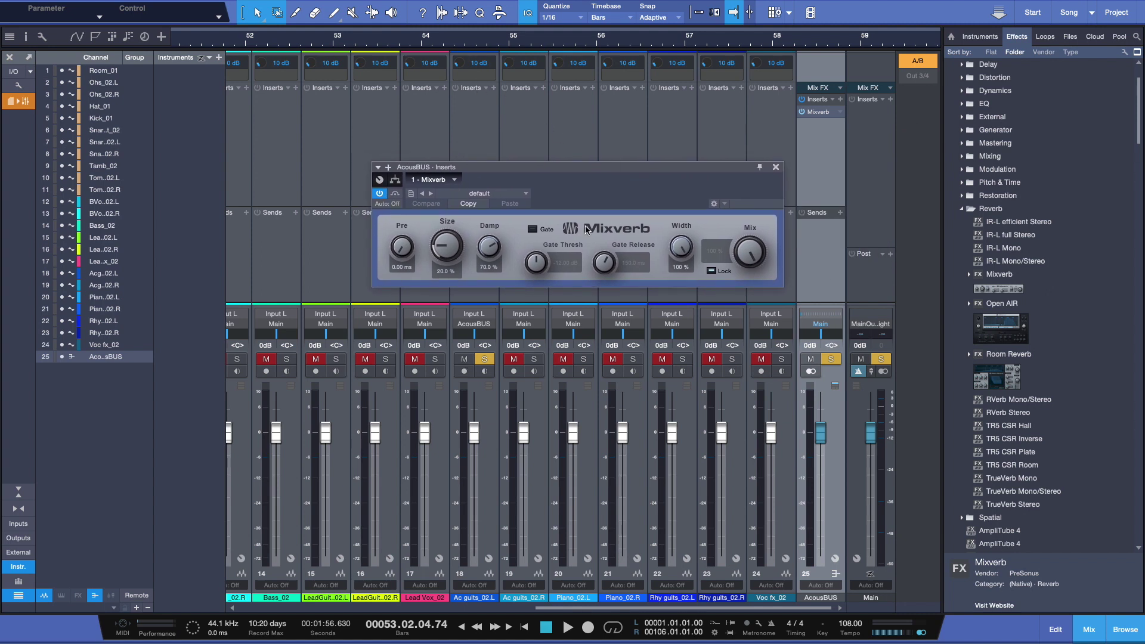
left_click(524, 193)
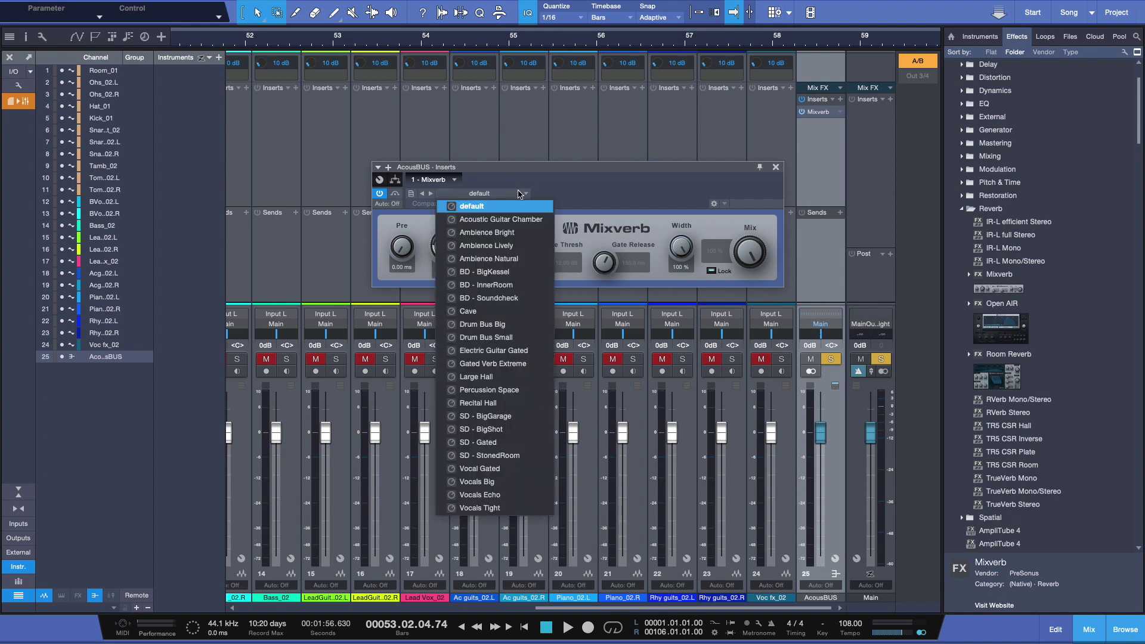
left_click(486, 377)
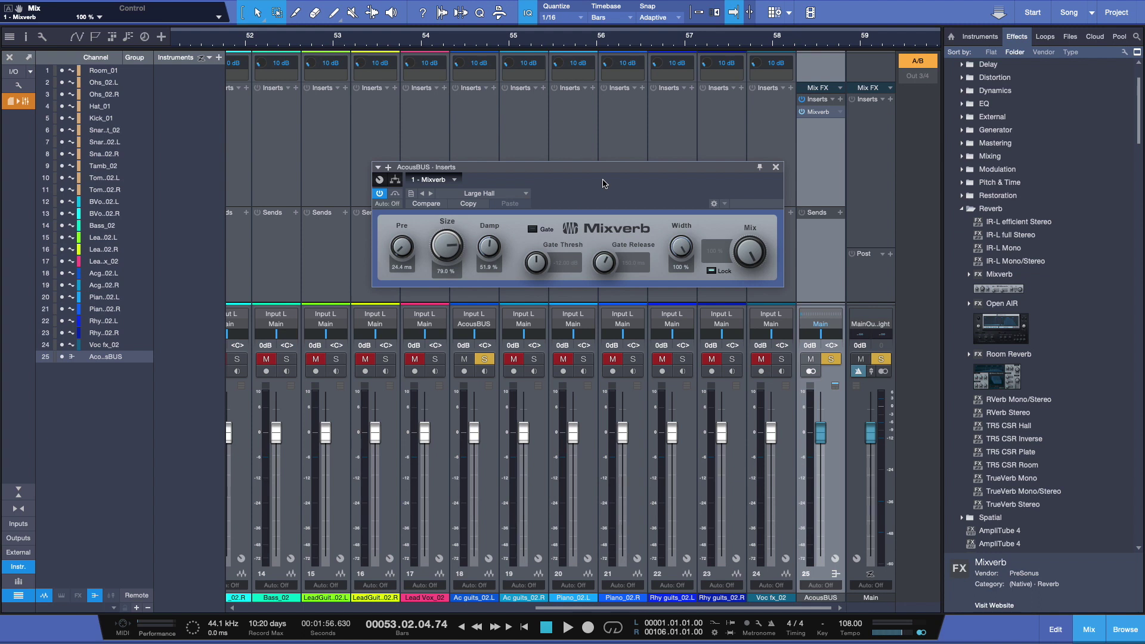
While playing back, lower Mixverb Size to 53% and Width to 85.5%.
key("space")
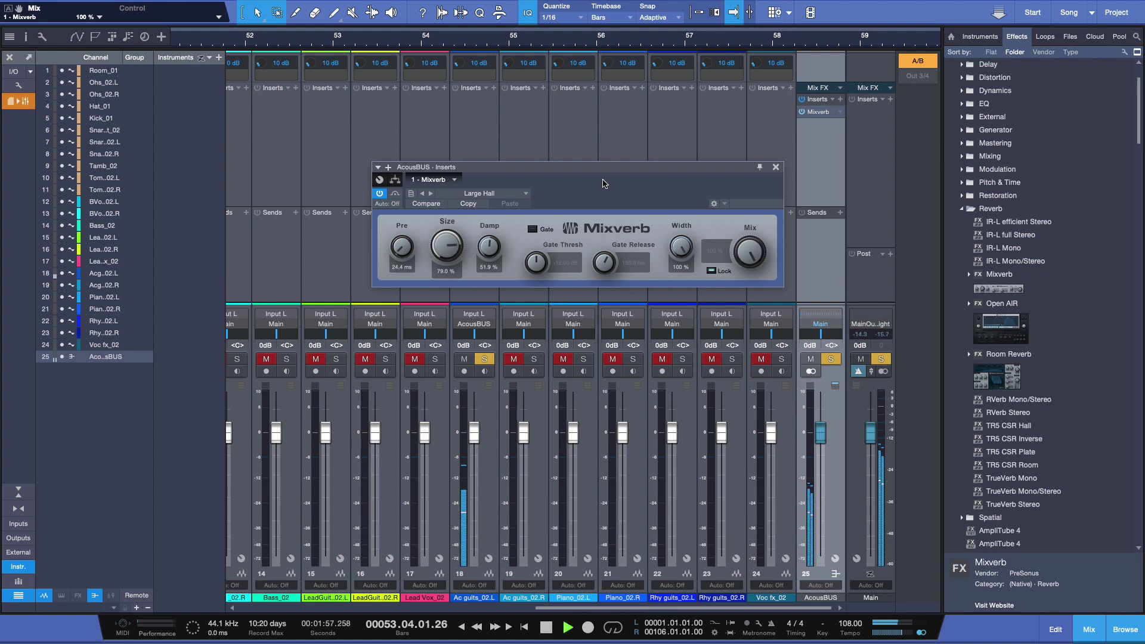
left_click_drag(447, 245, 448, 272)
left_click_drag(681, 247, 672, 258)
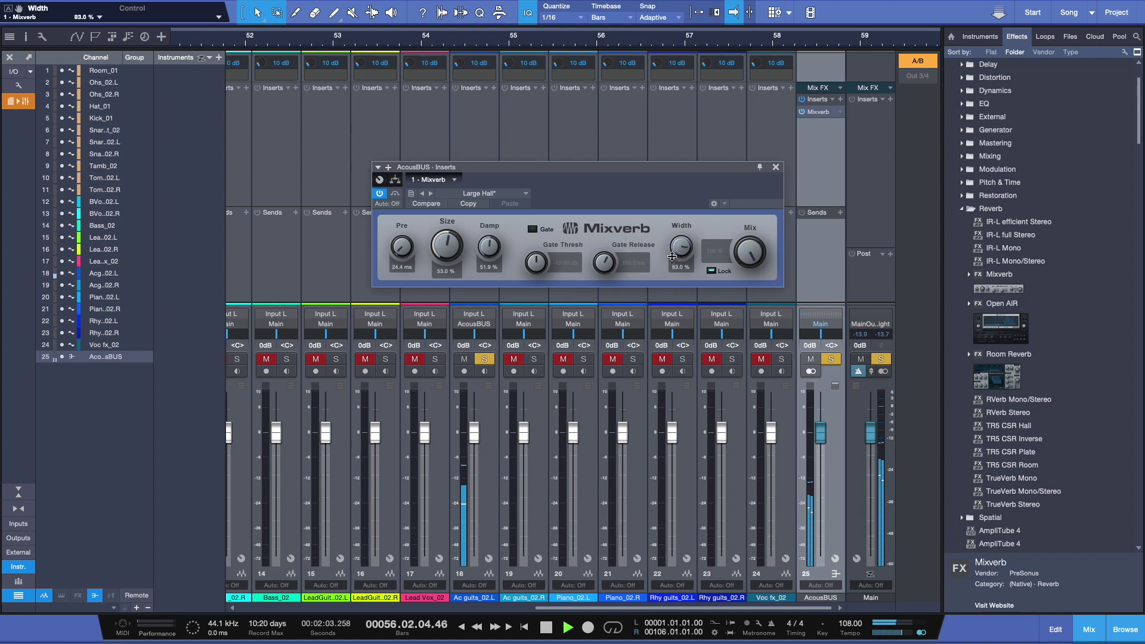
key("space")
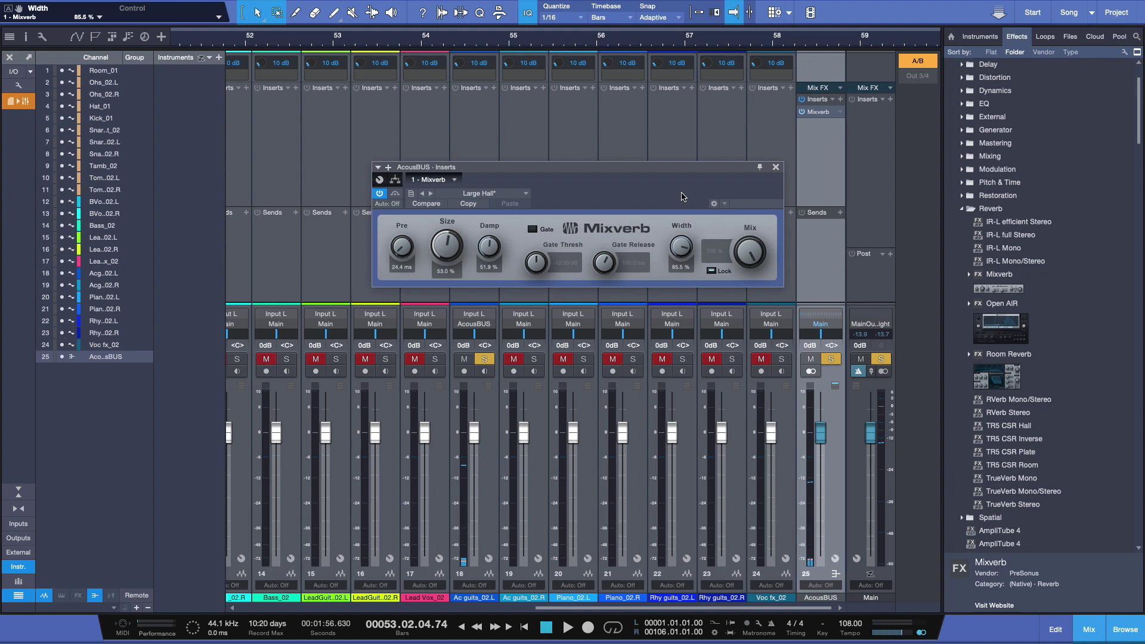
Compare playback with Mixverb bypassed and active, leaving it switched on.
left_click(802, 112)
key("space")
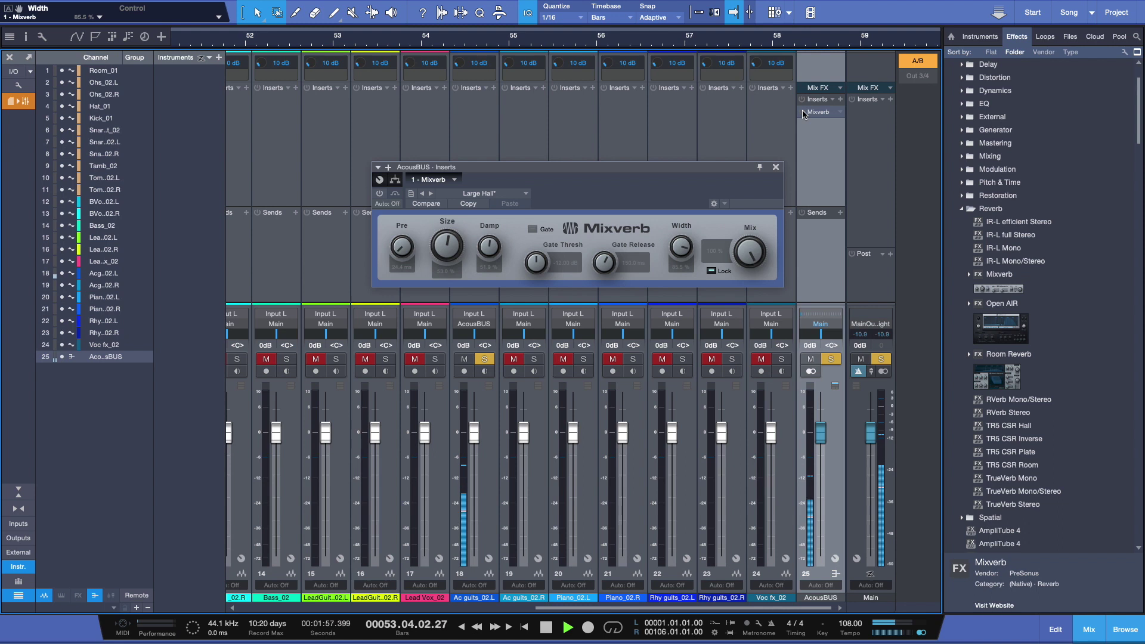
key("space")
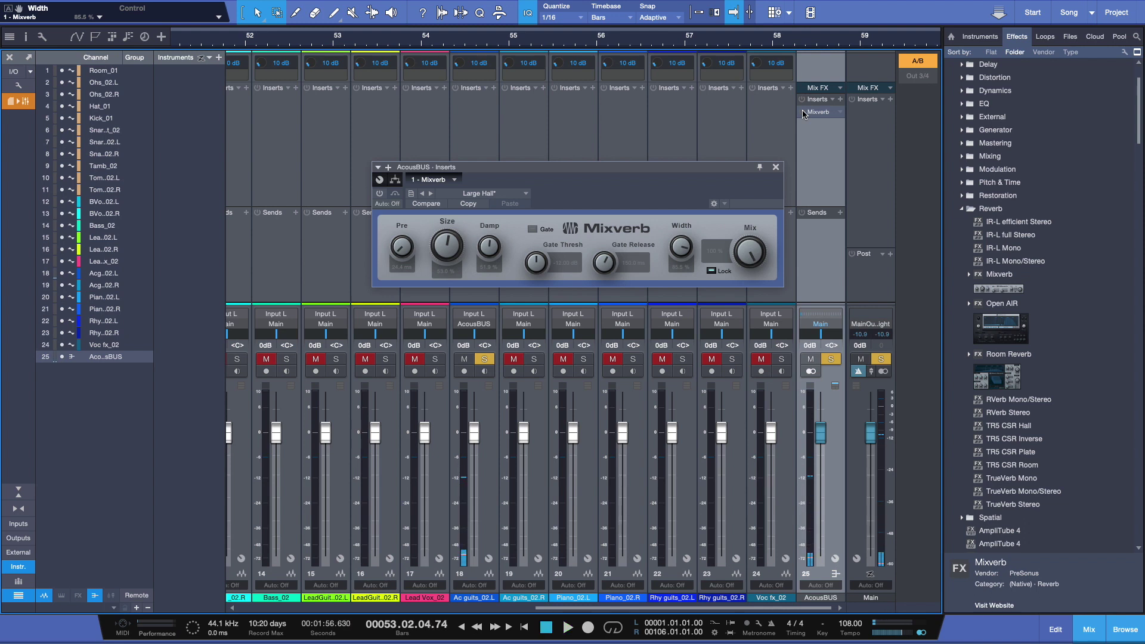
left_click(802, 112)
key("space")
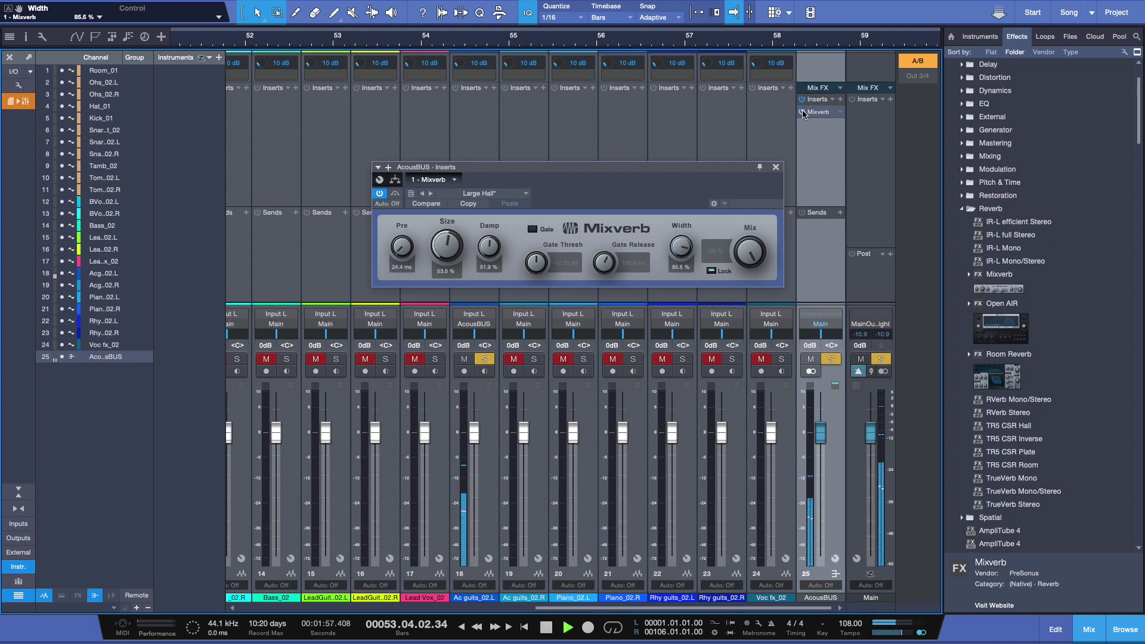
key("space")
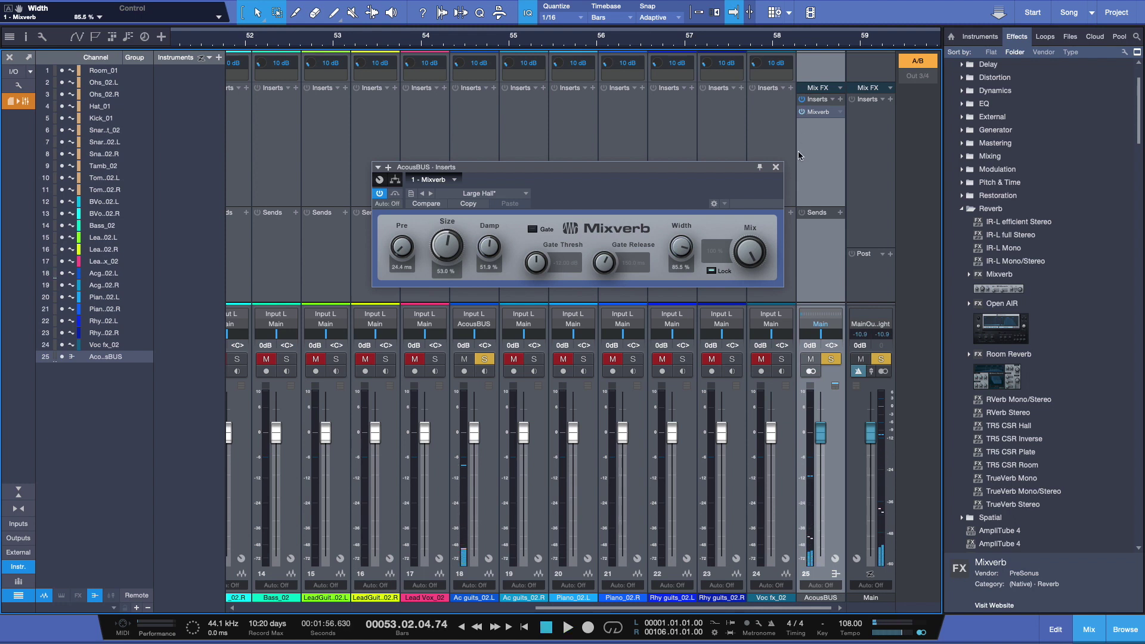
Bypass Mixverb on AcousBUS and insert Room Reverb on the Ac guits_02.L track.
left_click(775, 167)
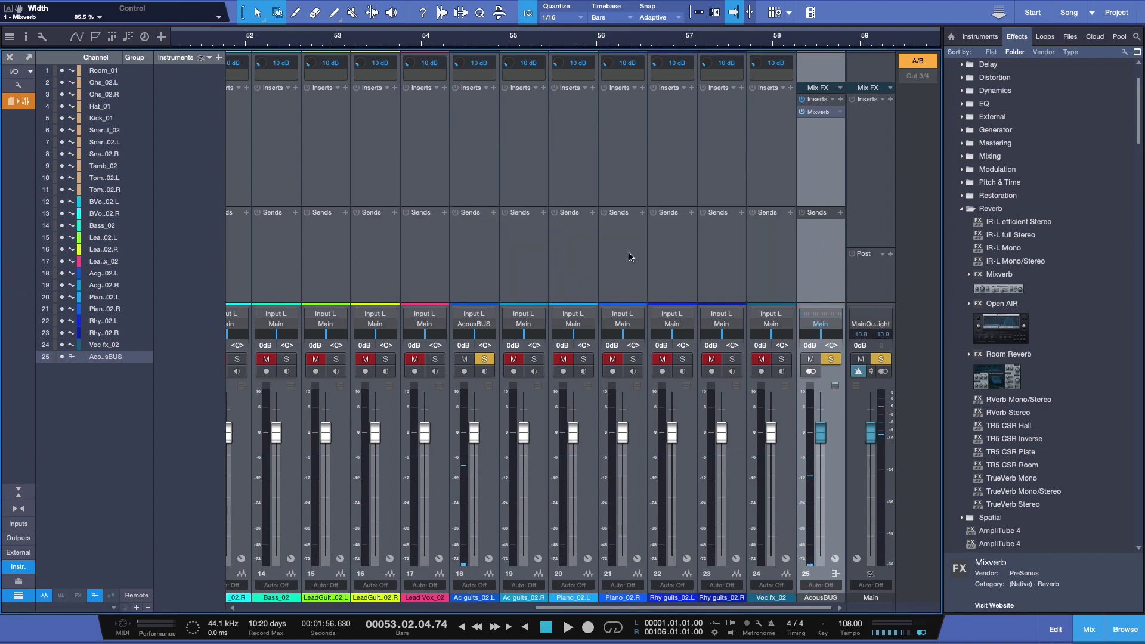
left_click(802, 100)
left_click_drag(998, 374, 667, 94)
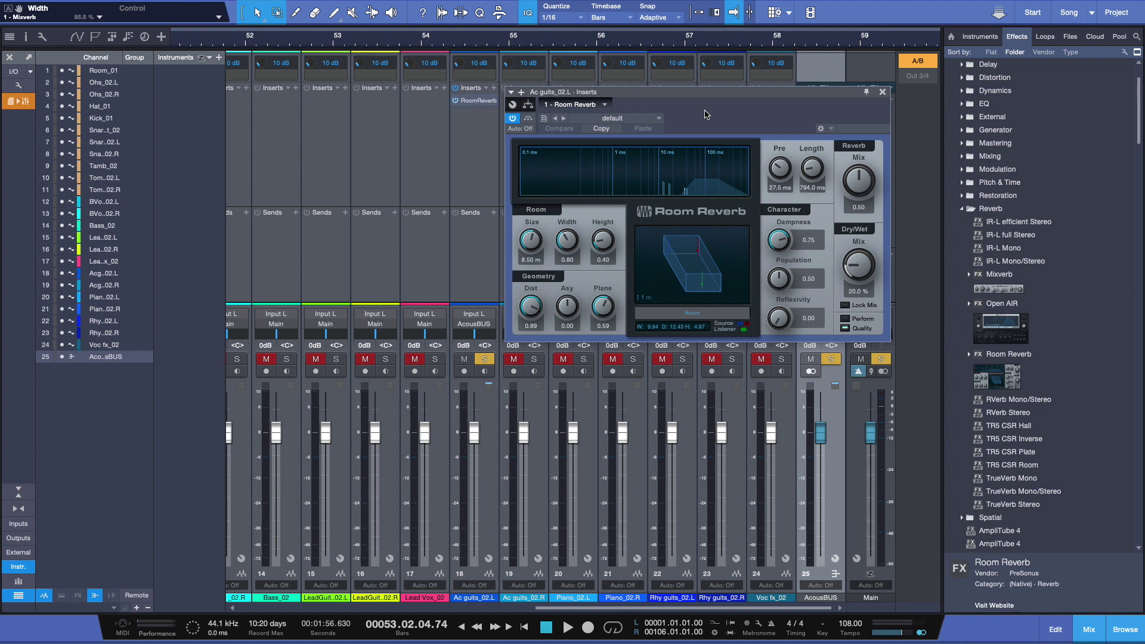
Load the Concert Hall preset and raise Reverb Mix to 0.64 while listening.
left_click(658, 119)
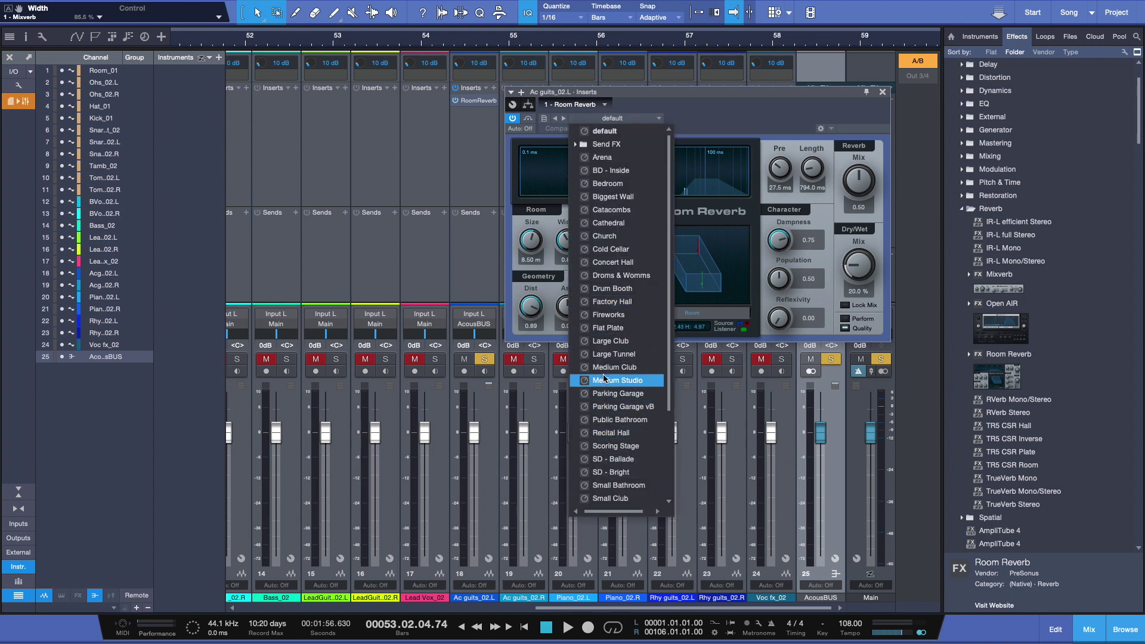
left_click(613, 262)
left_click(708, 112)
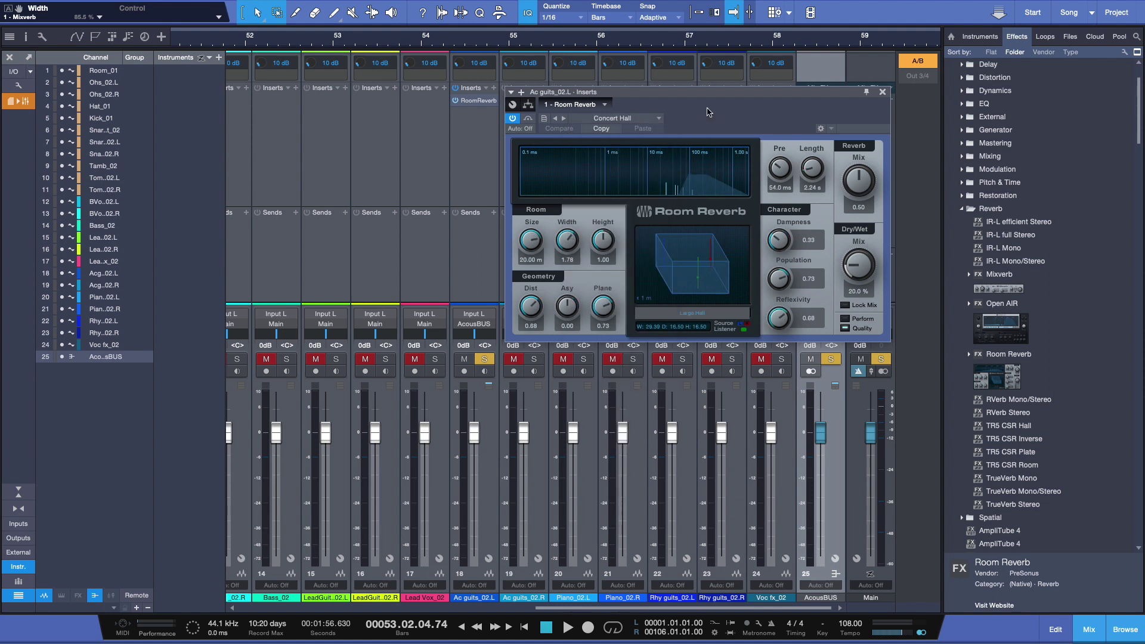
key("space")
mouse_move(857, 174)
left_mouse_down()
mouse_move(856, 145)
mouse_move(856, 161)
left_mouse_up()
key("space")
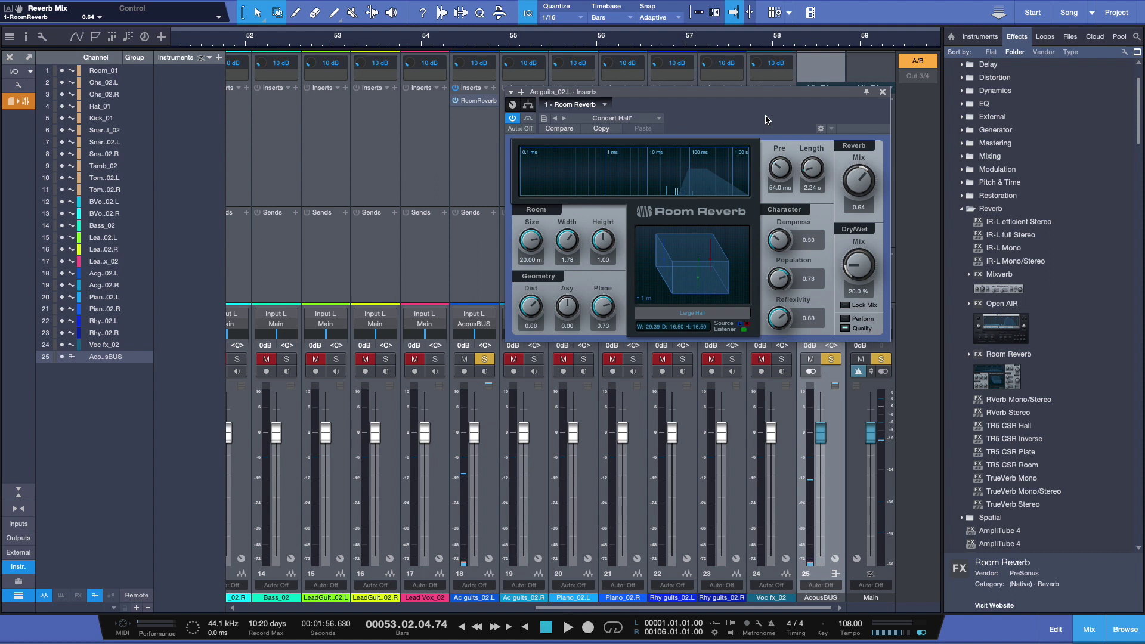
left_click(882, 92)
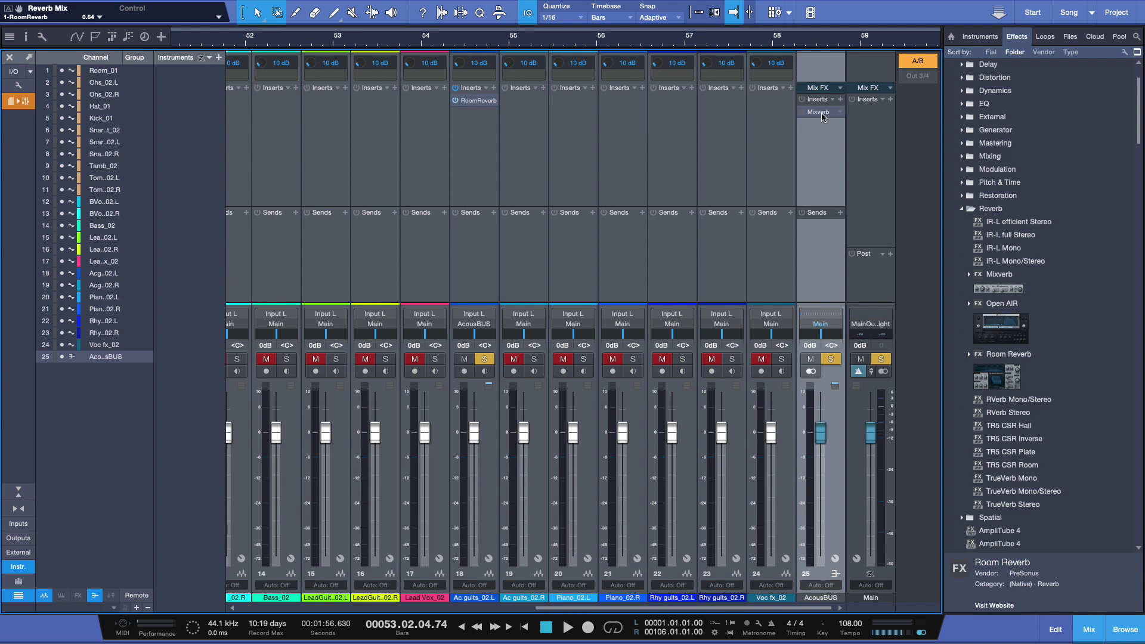
Reopen the guitar's Room Reverb, keep Concert Hall, and briefly compare bypassed versus active.
left_click(470, 101)
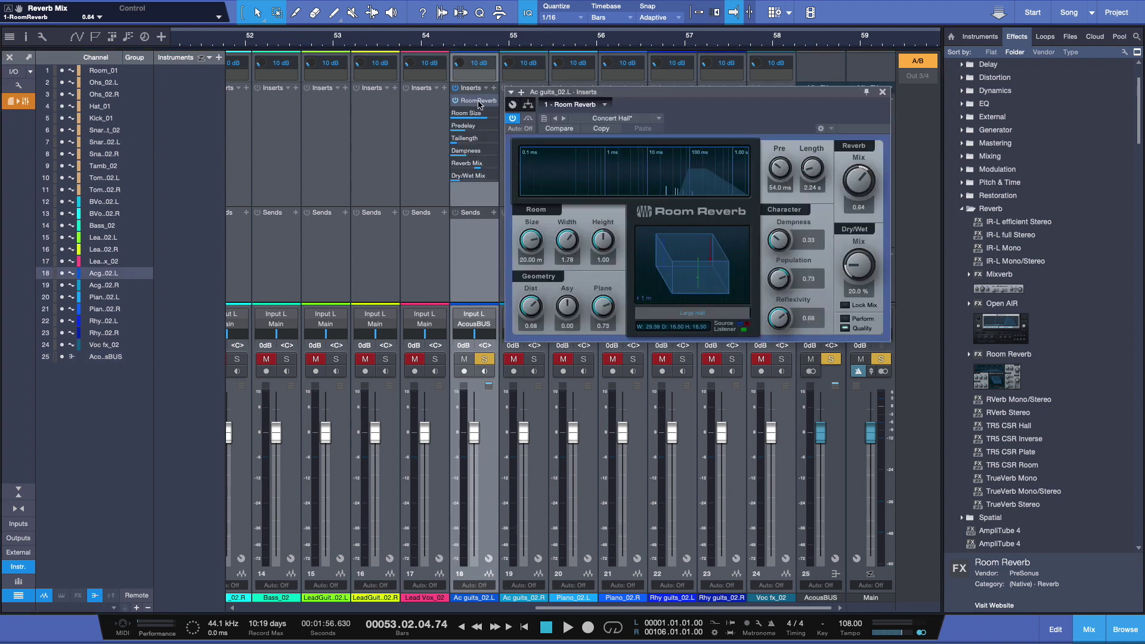
left_click_drag(634, 94, 495, 150)
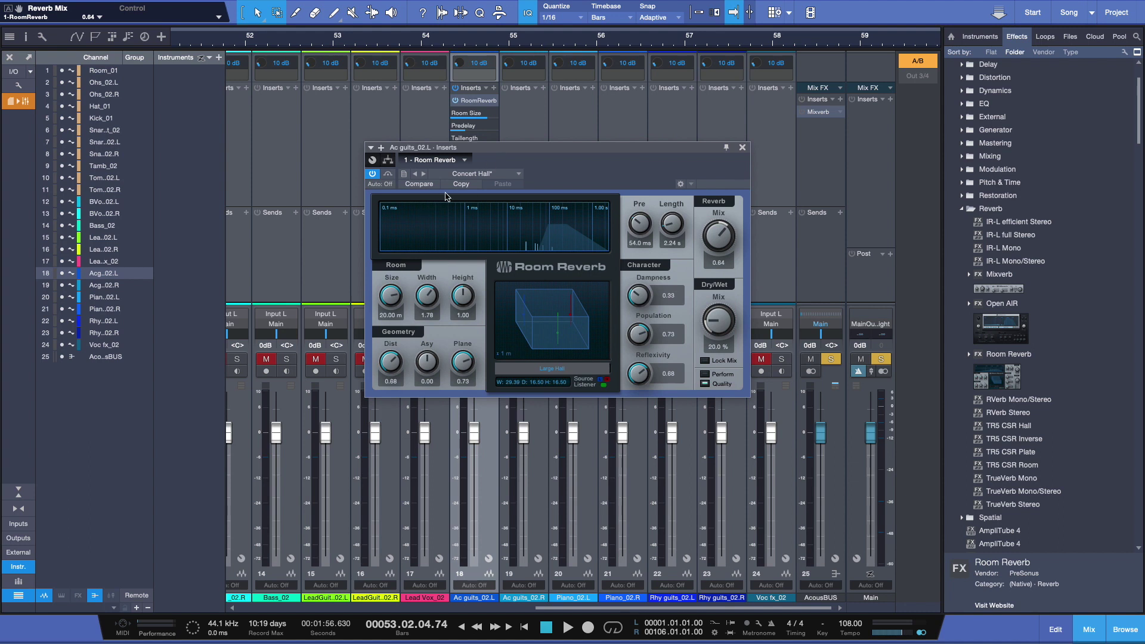
left_click(475, 174)
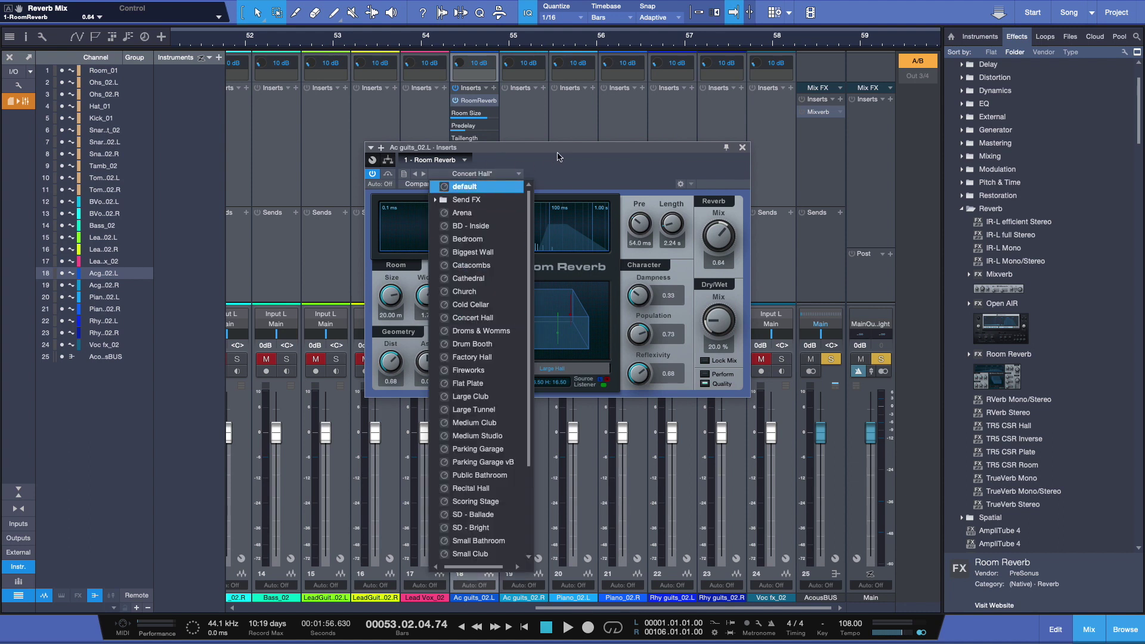
left_click(559, 156)
left_click(371, 174)
left_click(371, 175)
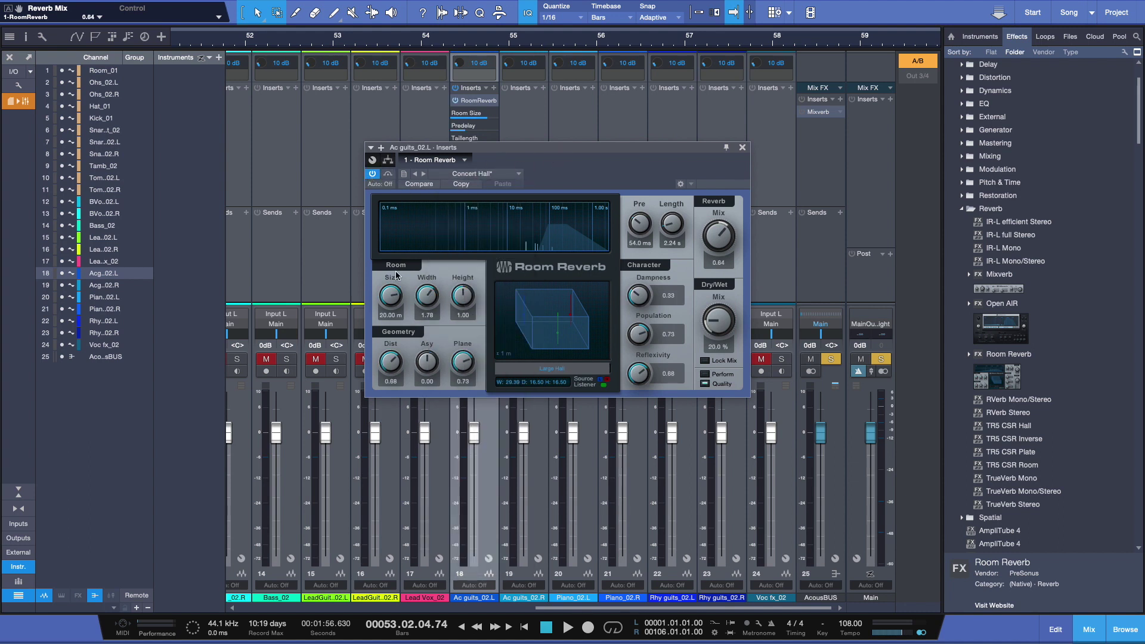
Set Size 12.75 m, adjust Width, Pre 1.42 ms, Length 7.15 s, Reverb Mix 0.51, wetter Dry/Wet.
mouse_move(387, 302)
left_mouse_down()
mouse_move(383, 341)
mouse_move(385, 311)
left_mouse_up()
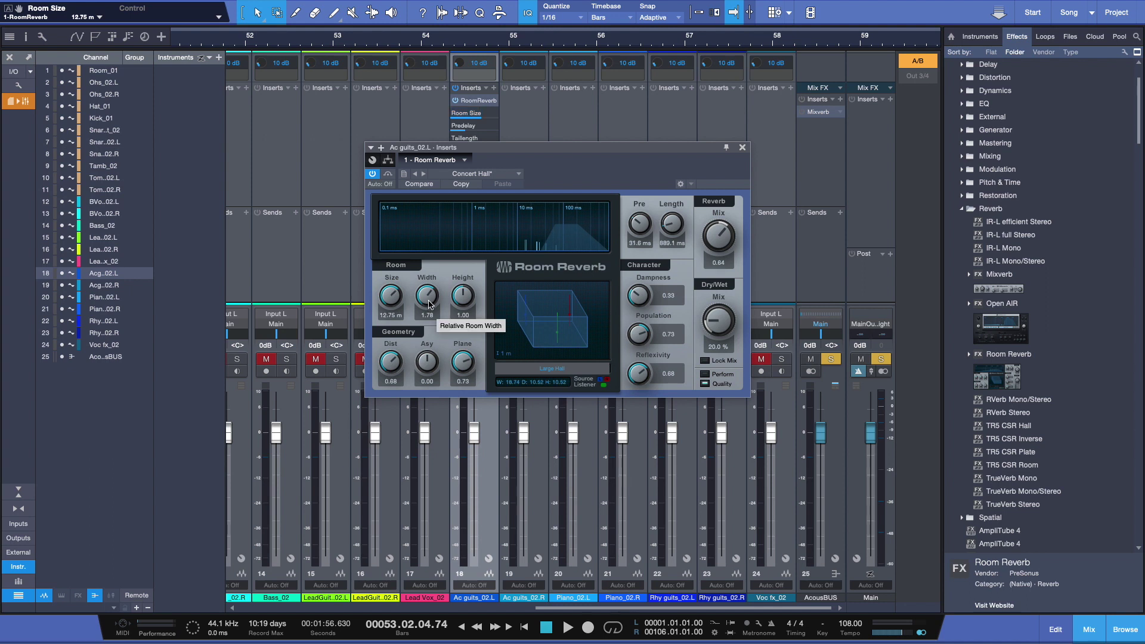
left_click_drag(427, 306, 460, 305)
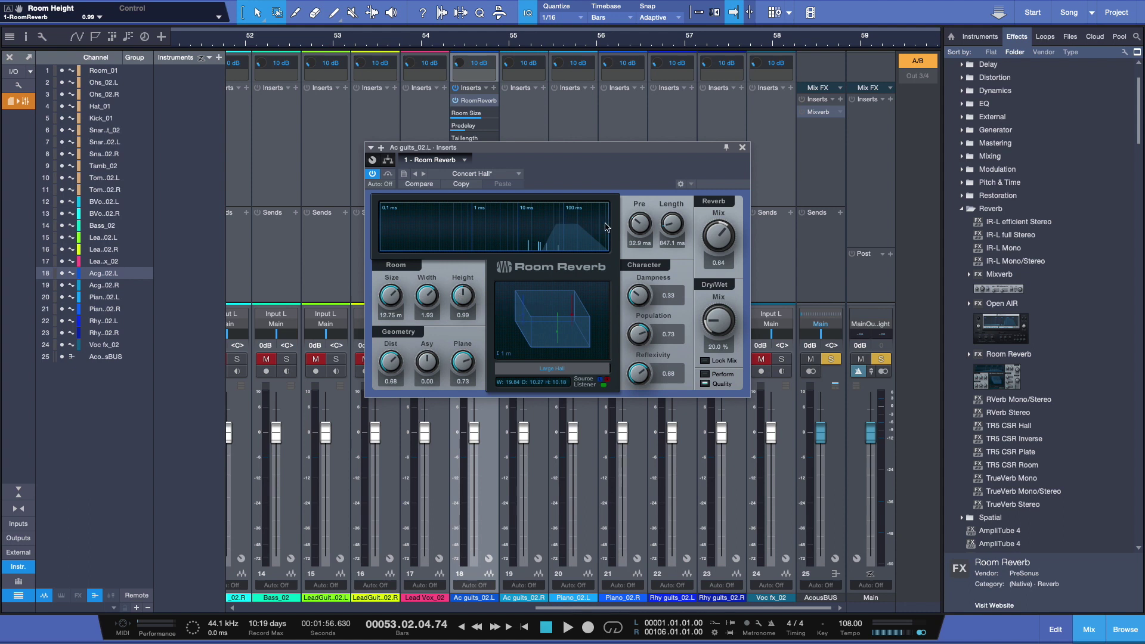
left_click_drag(644, 226, 644, 231)
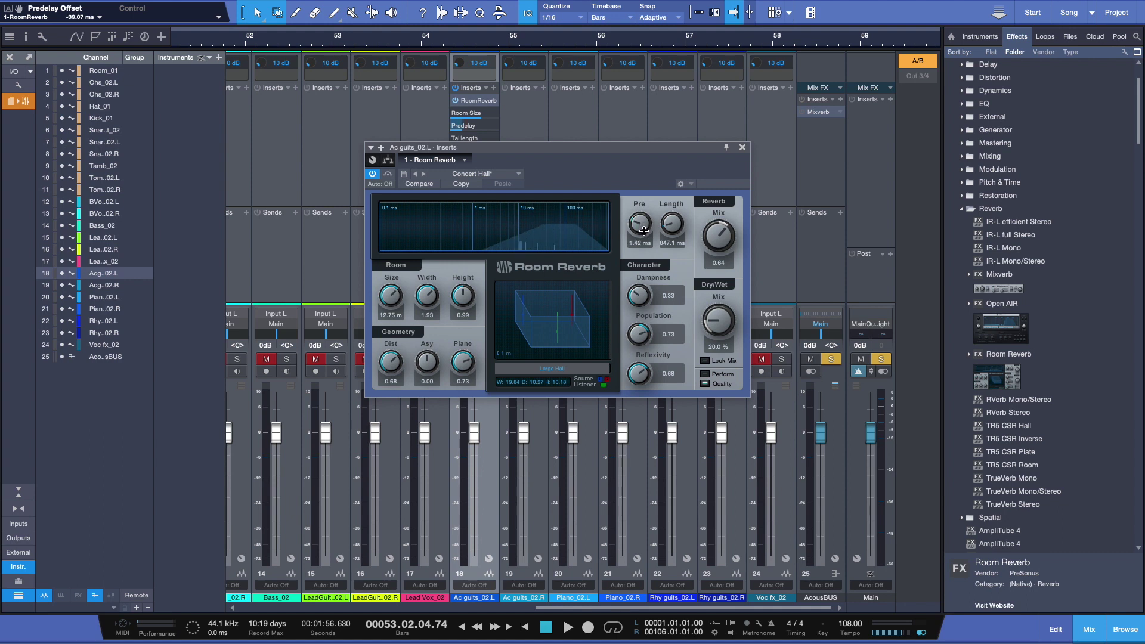
left_click_drag(670, 232, 670, 219)
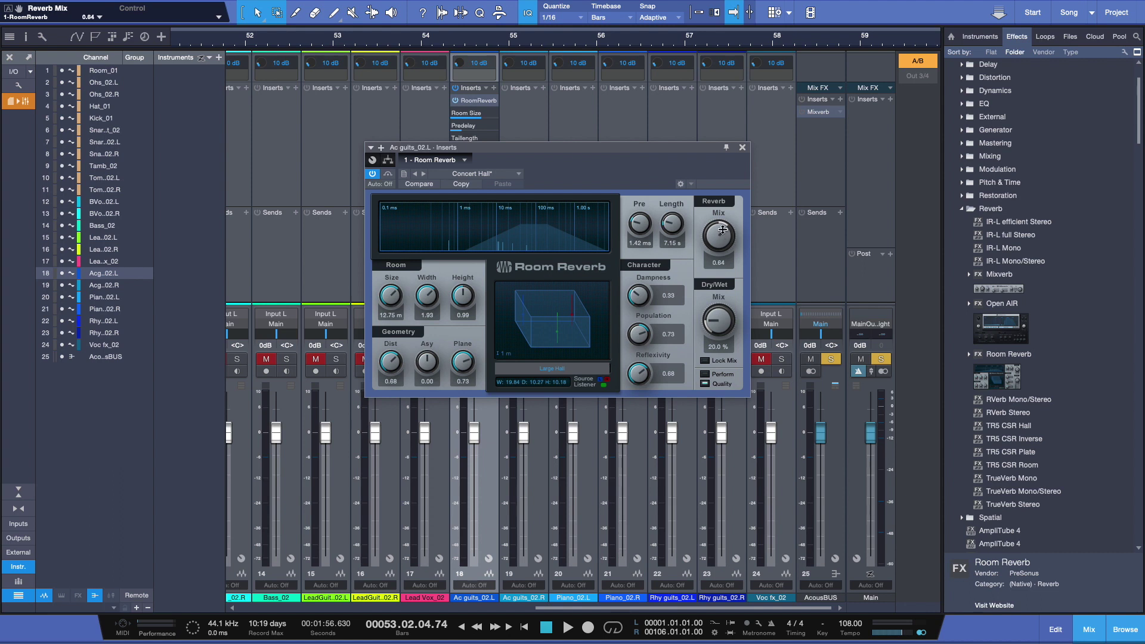
mouse_move(722, 232)
left_mouse_down()
mouse_move(718, 243)
mouse_move(724, 221)
mouse_move(726, 251)
left_mouse_up()
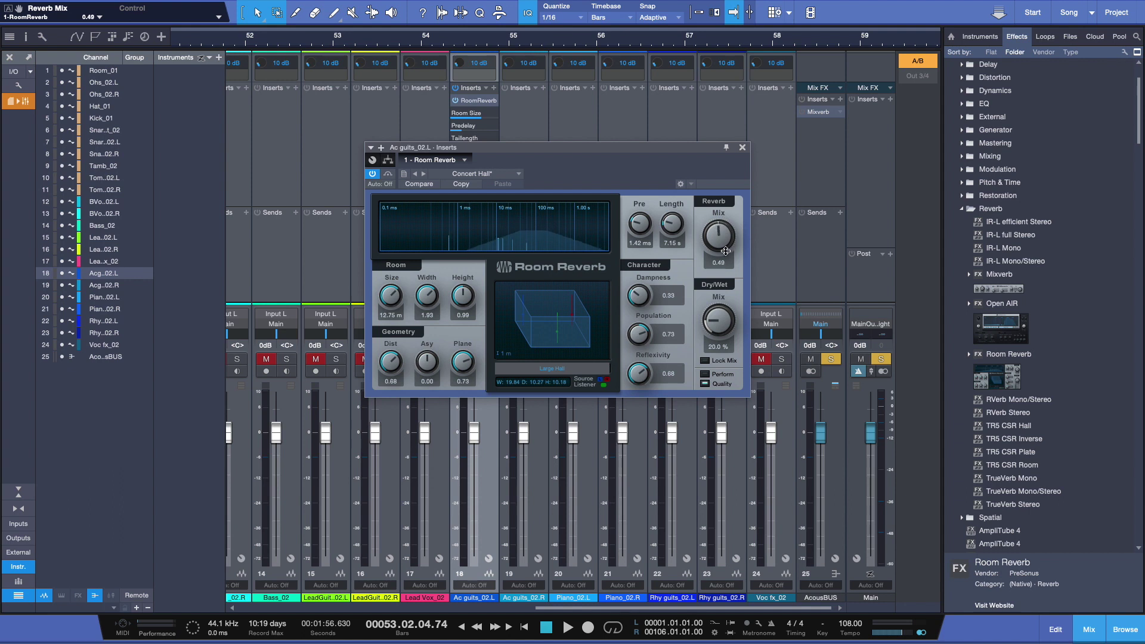
mouse_move(718, 323)
left_mouse_down()
mouse_move(719, 270)
mouse_move(719, 343)
mouse_move(722, 309)
left_mouse_up()
Play the song to audition the reshaped Room Reverb, stopping around bar 53.
key("space")
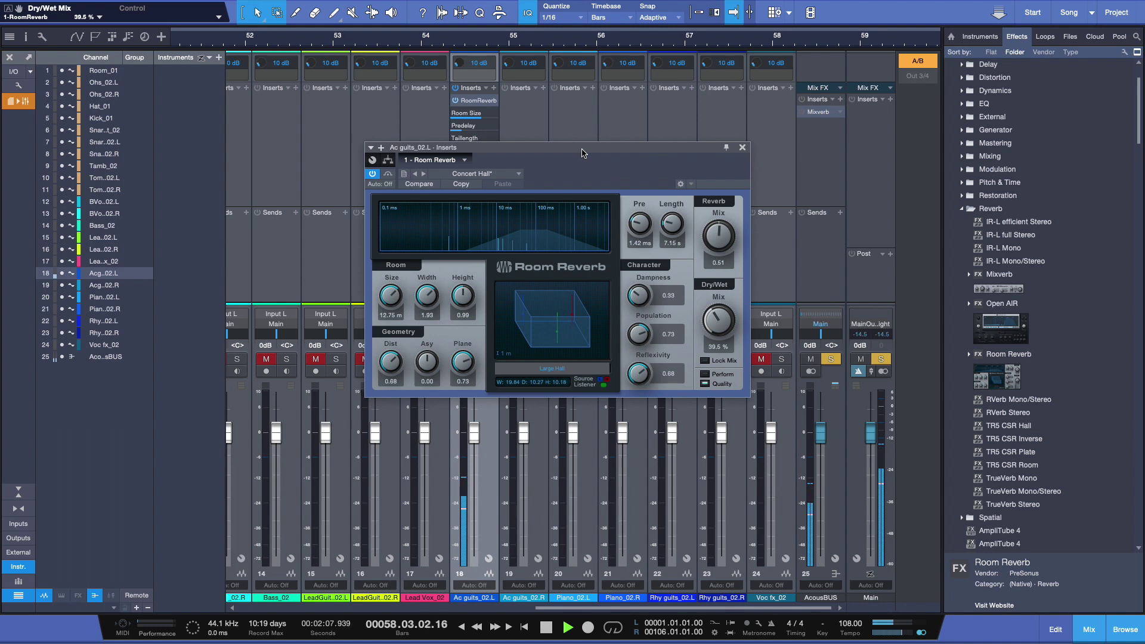
key("space")
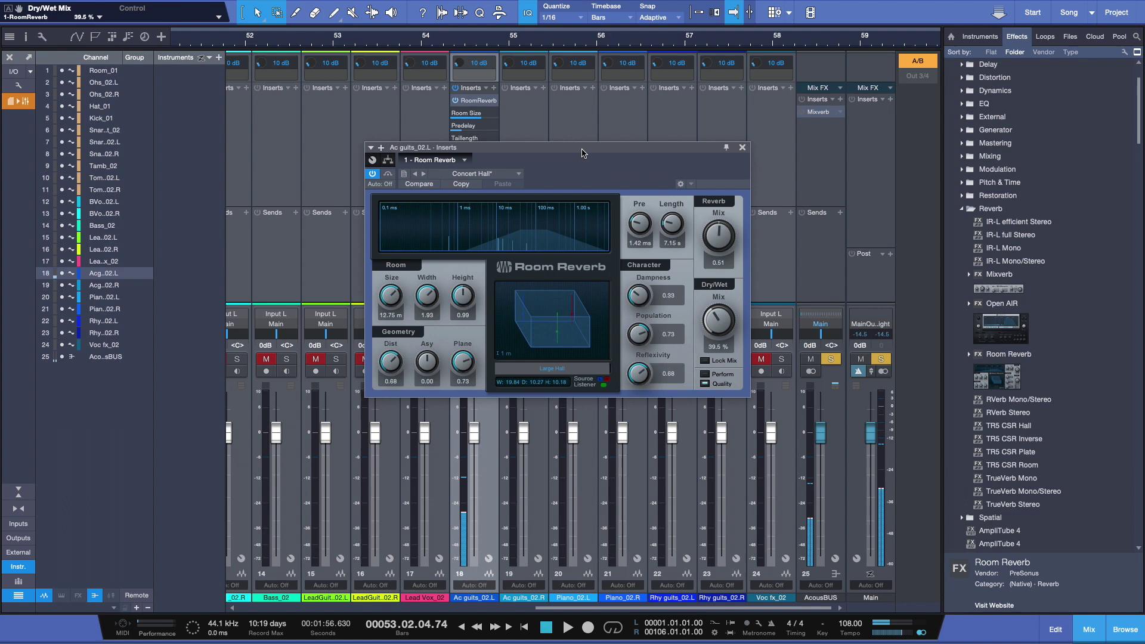